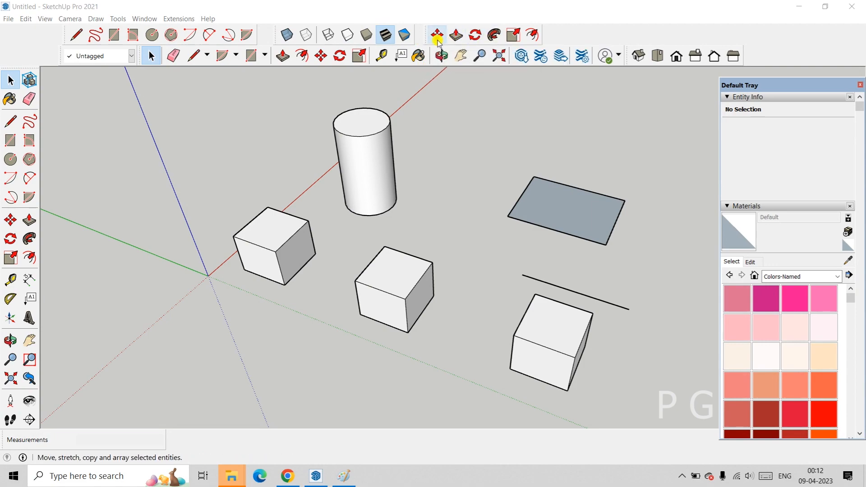
Step: Hide the Edit toolbar and show it again
{"action": "right_click", "coordinate": [588, 32]}
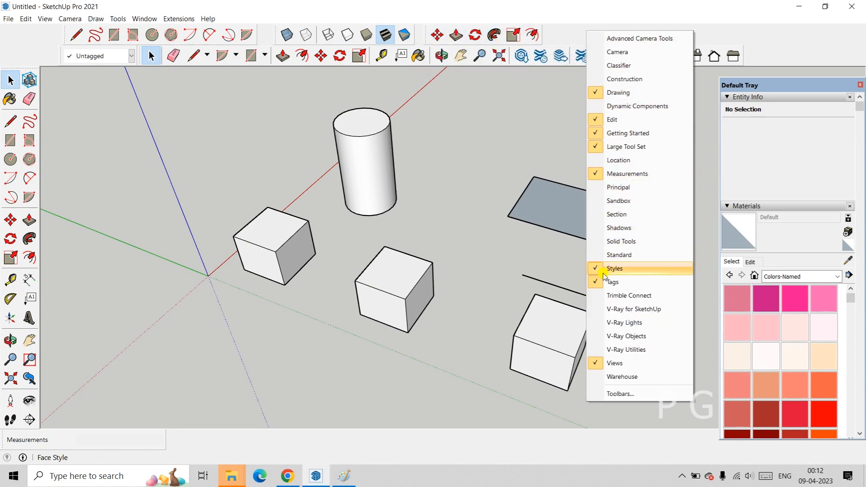
{"action": "left_click", "coordinate": [593, 119]}
{"action": "right_click", "coordinate": [446, 35]}
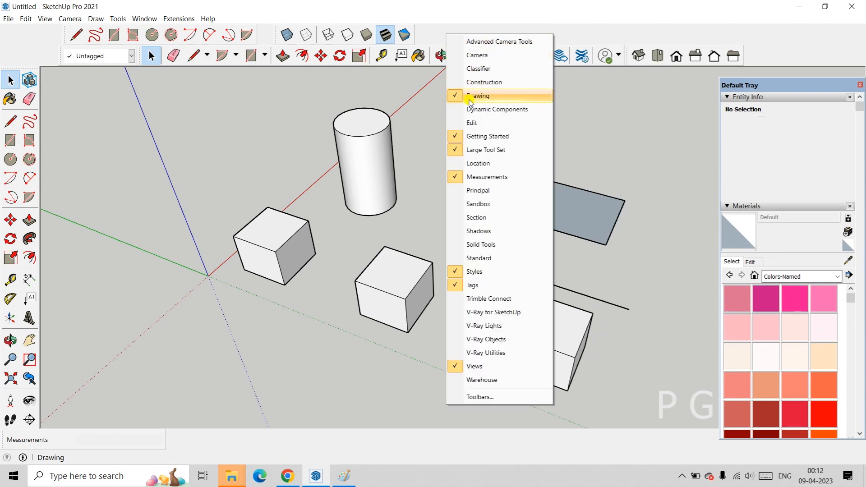
{"action": "left_click", "coordinate": [456, 121]}
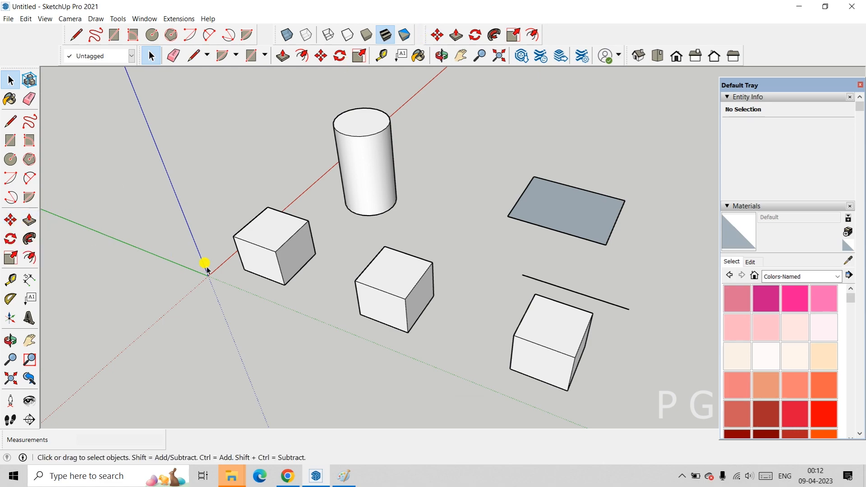
Step: Switch to Paint to examine the labelled edge, face and vertex diagram, and return to SketchUp
{"action": "left_click", "coordinate": [344, 476]}
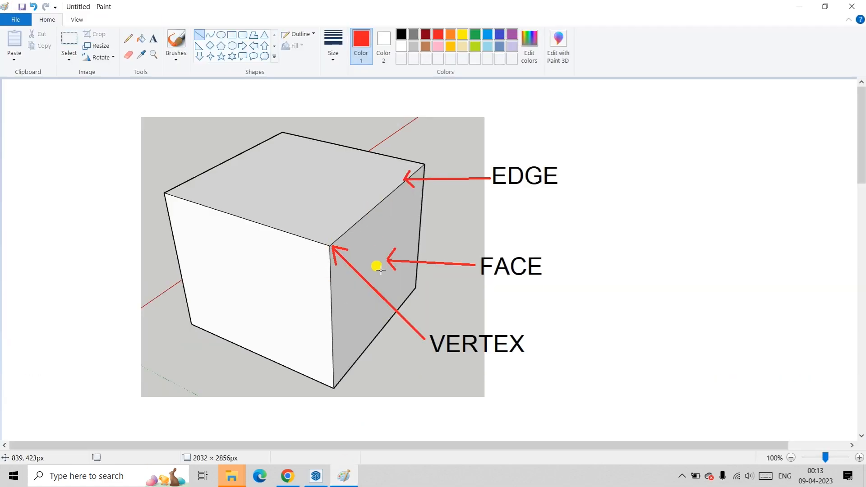
{"action": "left_click", "coordinate": [315, 476]}
Step: Move the upper front corner vertex of the cube nearest the origin about 1.4 cm along the red axis
{"action": "middle_click_drag", "start_coordinate": [236, 270], "coordinate": [236, 265]}
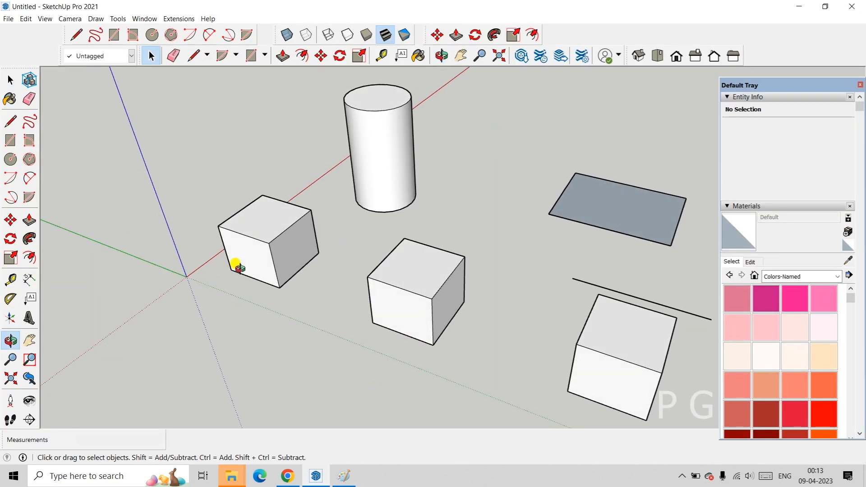
{"action": "left_click", "coordinate": [11, 219]}
{"action": "scroll", "coordinate": [265, 244], "scroll_direction": "up", "scroll_amount": 4}
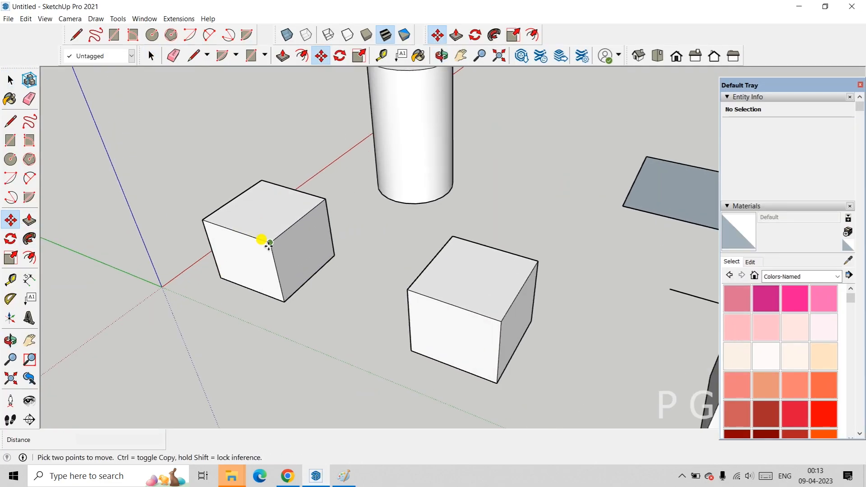
{"action": "left_click", "coordinate": [267, 242]}
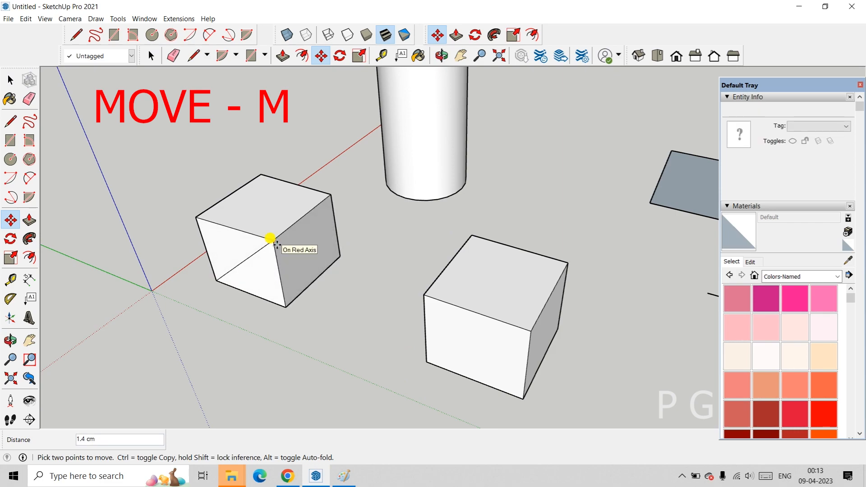
{"action": "left_click", "coordinate": [272, 242]}
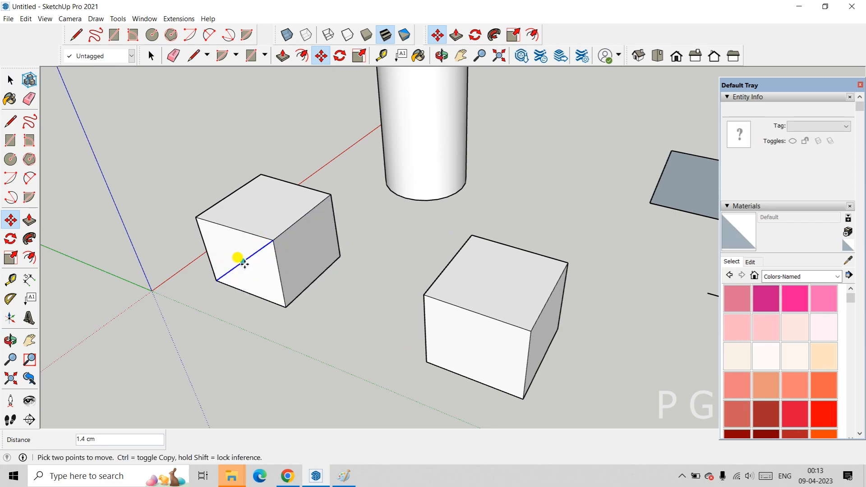
Step: Move the top edge of the same cube's right-hand face upward and inward so the face tilts
{"action": "middle_click_drag", "start_coordinate": [235, 267], "coordinate": [266, 242]}
{"action": "scroll", "coordinate": [248, 256], "scroll_direction": "up", "scroll_amount": 5}
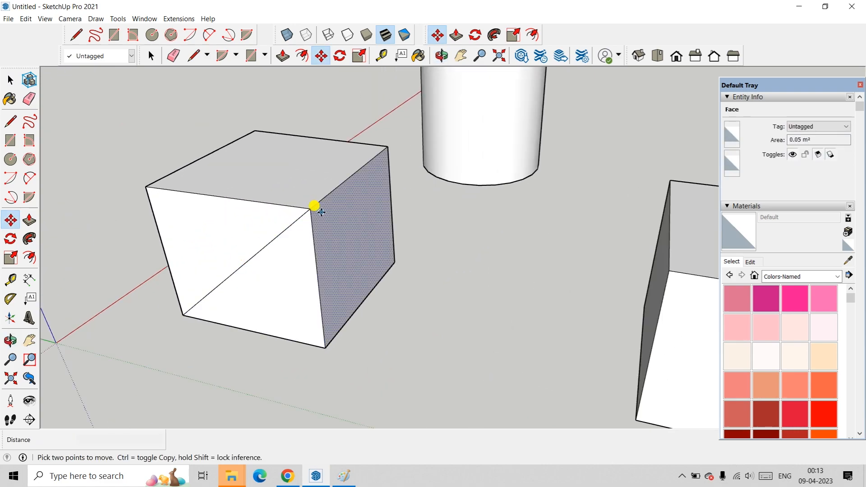
{"action": "left_click_drag", "start_coordinate": [363, 239], "coordinate": [331, 118]}
Step: Move the near endpoint of the single line outward to lengthen the line
{"action": "scroll", "coordinate": [334, 128], "scroll_direction": "down", "scroll_amount": 1}
{"action": "scroll", "coordinate": [334, 128], "scroll_direction": "down", "scroll_amount": 8}
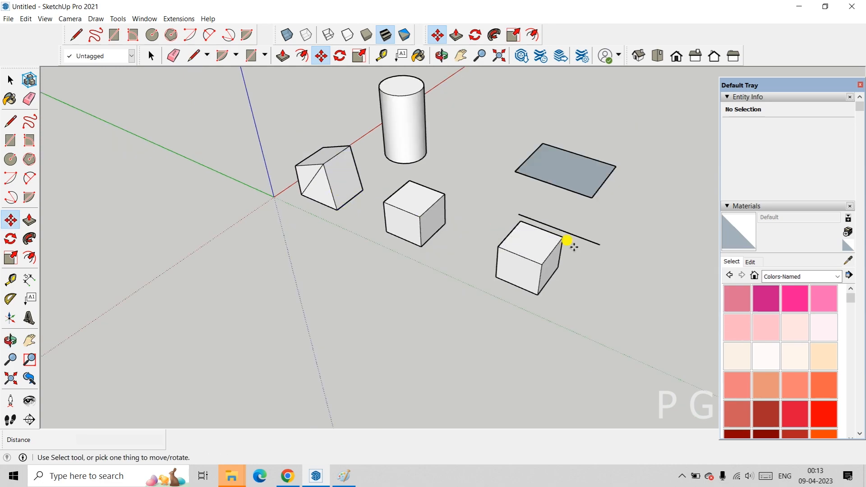
{"action": "scroll", "coordinate": [582, 249], "scroll_direction": "up", "scroll_amount": 5}
{"action": "left_click", "coordinate": [576, 240]}
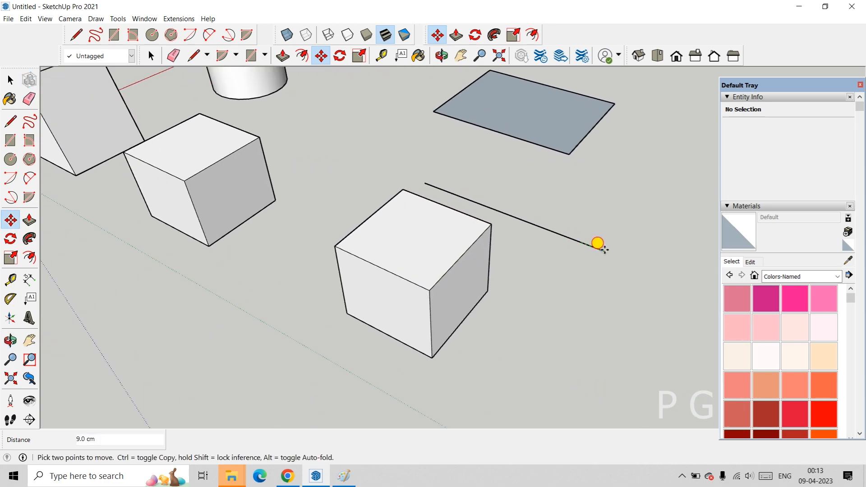
{"action": "left_click", "coordinate": [679, 272]}
Step: Move the rectangle's corner nearest the line outward about 52 cm to reshape the flat face
{"action": "middle_click_drag", "start_coordinate": [679, 272], "coordinate": [555, 202]}
{"action": "scroll", "coordinate": [606, 201], "scroll_direction": "up", "scroll_amount": 3}
{"action": "scroll", "coordinate": [629, 259], "scroll_direction": "down", "scroll_amount": 4}
{"action": "scroll", "coordinate": [661, 240], "scroll_direction": "up", "scroll_amount": 5}
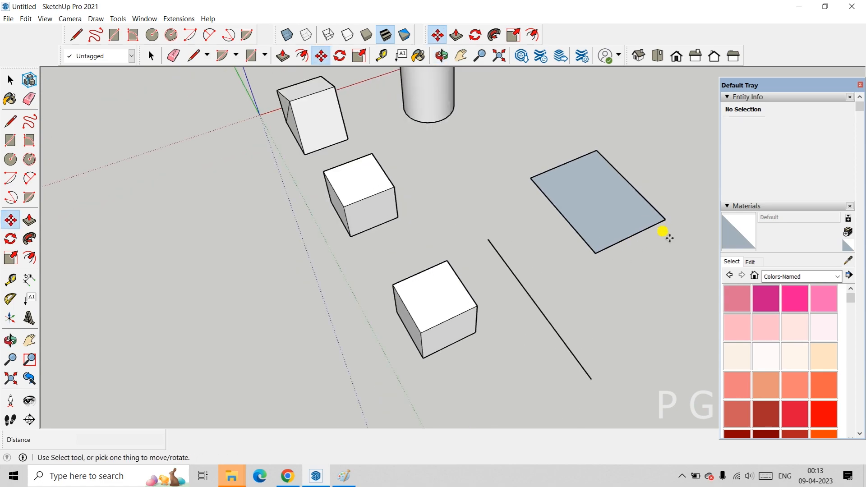
{"action": "left_click_drag", "start_coordinate": [582, 254], "coordinate": [567, 351]}
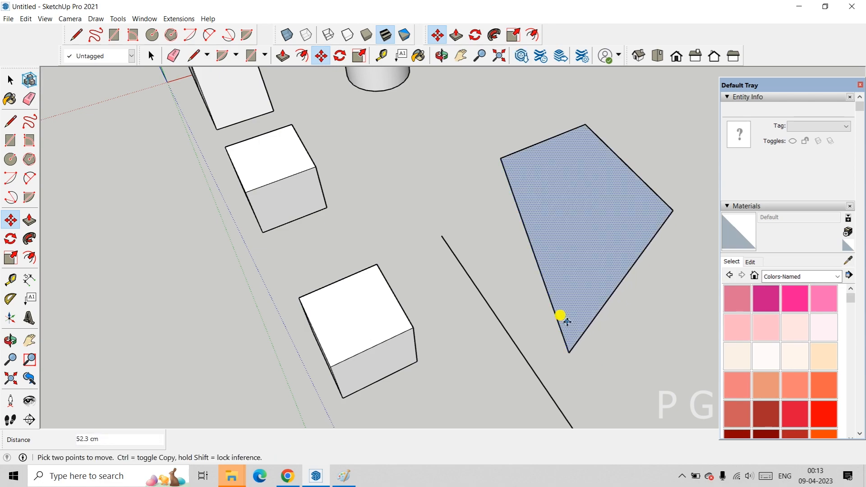
Step: Select the whole middle cube and move it about 32 cm with the Move tool
{"action": "scroll", "coordinate": [555, 298], "scroll_direction": "down", "scroll_amount": 3}
{"action": "scroll", "coordinate": [546, 275], "scroll_direction": "down", "scroll_amount": 2}
{"action": "middle_click_drag", "start_coordinate": [449, 281], "coordinate": [591, 239]}
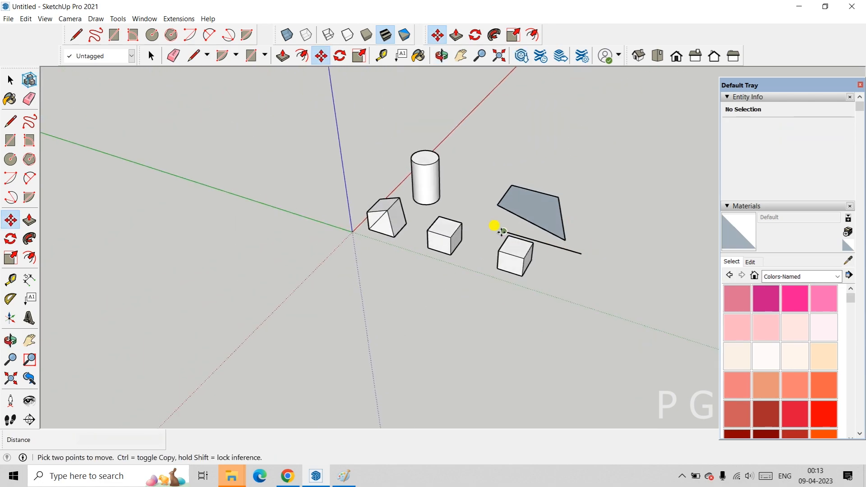
{"action": "middle_click_drag", "start_coordinate": [501, 231], "coordinate": [517, 288]}
{"action": "scroll", "coordinate": [515, 175], "scroll_direction": "up", "scroll_amount": 1}
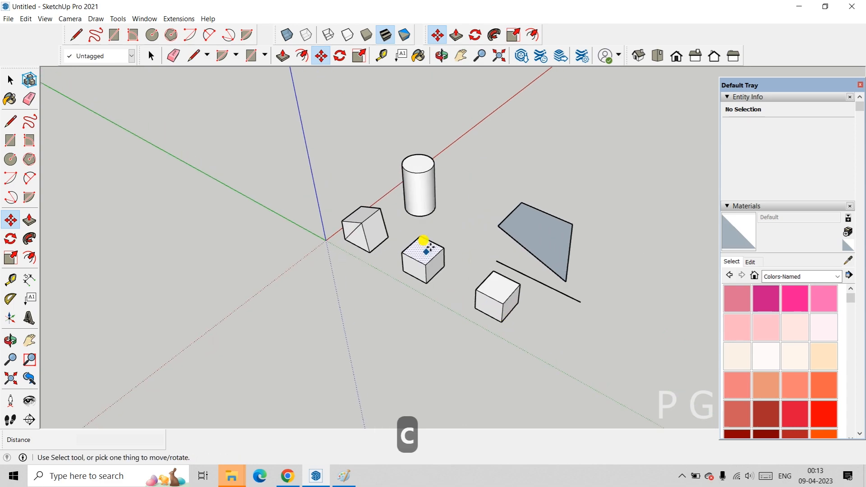
{"action": "scroll", "coordinate": [420, 239], "scroll_direction": "up", "scroll_amount": 2}
{"action": "scroll", "coordinate": [420, 239], "scroll_direction": "up", "scroll_amount": 1}
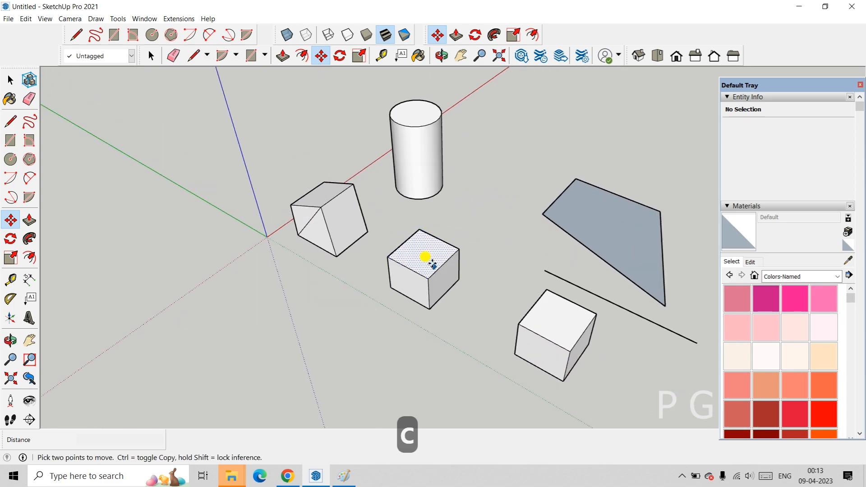
{"action": "key", "text": "space"}
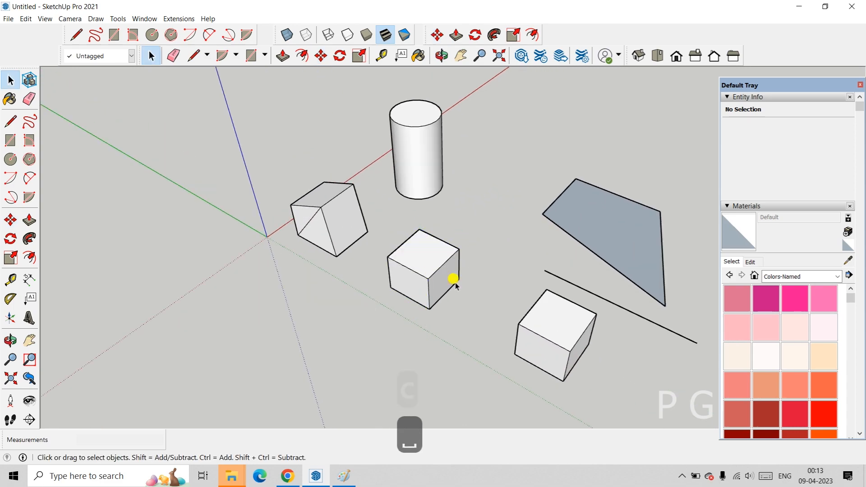
{"action": "left_click_drag", "start_coordinate": [385, 230], "coordinate": [484, 315]}
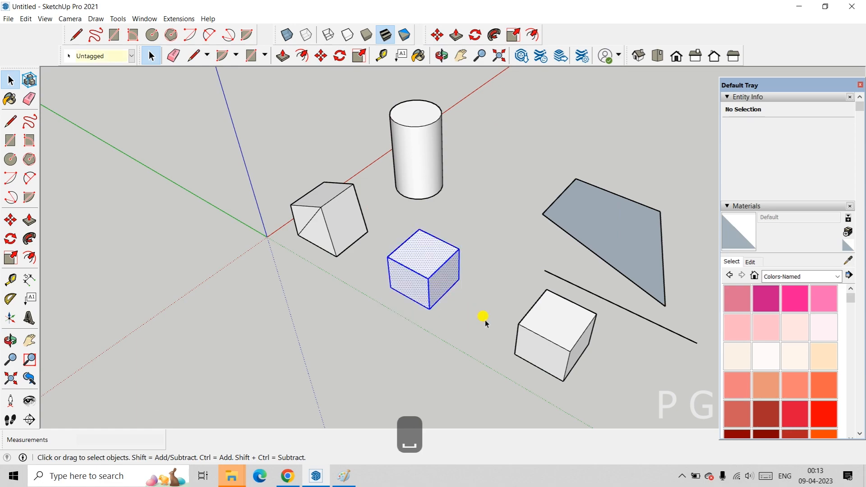
{"action": "middle_click_drag", "start_coordinate": [431, 325], "coordinate": [104, 223]}
{"action": "left_click", "coordinate": [11, 219]}
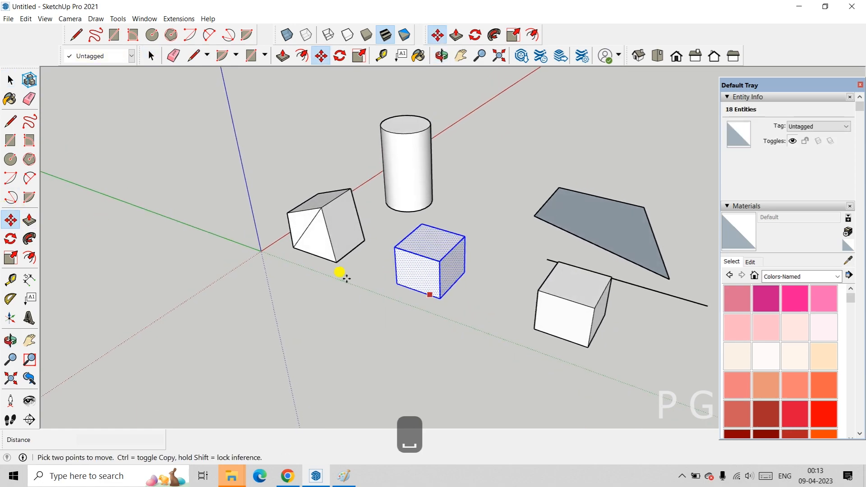
{"action": "left_click", "coordinate": [422, 277]}
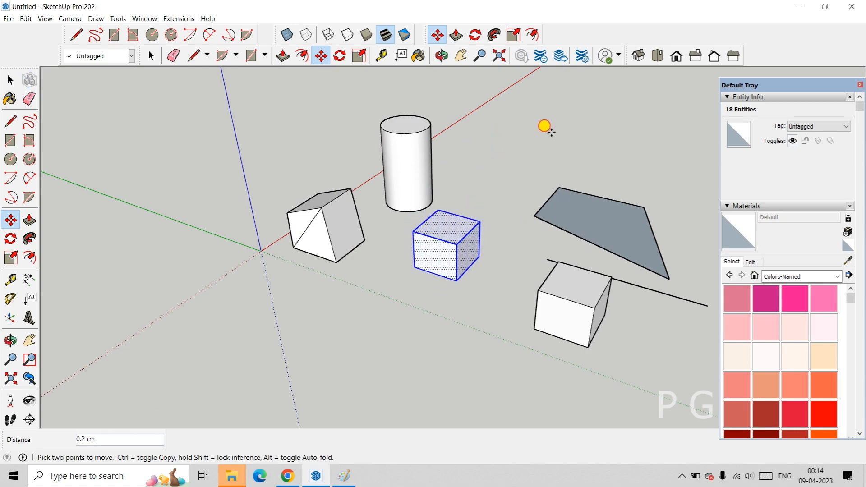
{"action": "left_click", "coordinate": [555, 139]}
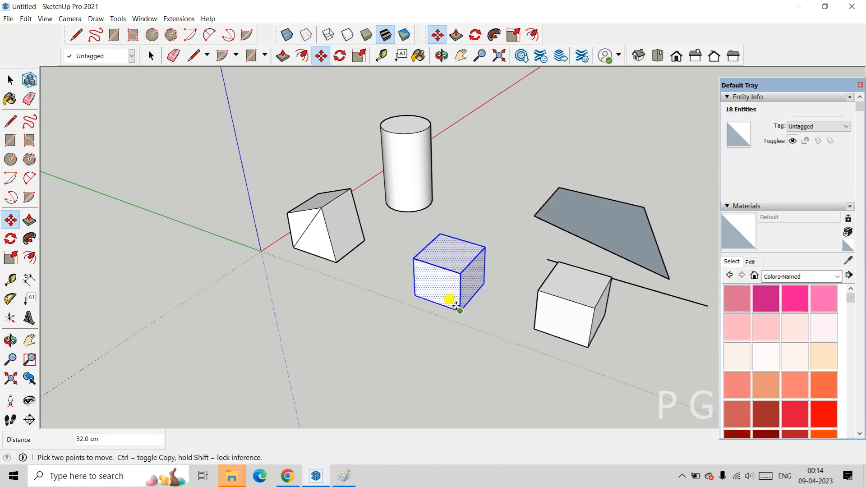
Step: Move the selected cube by its lower front corner onto the upper corner endpoint of the third cube
{"action": "scroll", "coordinate": [432, 308], "scroll_direction": "up", "scroll_amount": 2}
{"action": "scroll", "coordinate": [423, 294], "scroll_direction": "down", "scroll_amount": 2}
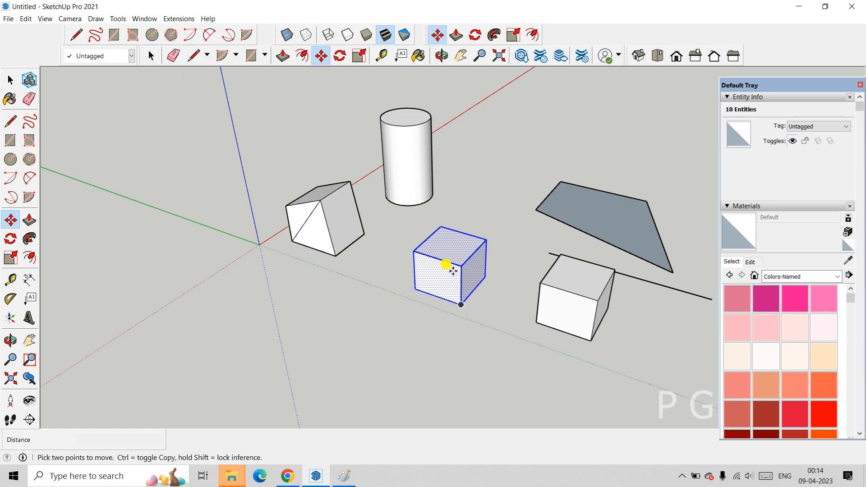
{"action": "left_click", "coordinate": [458, 303]}
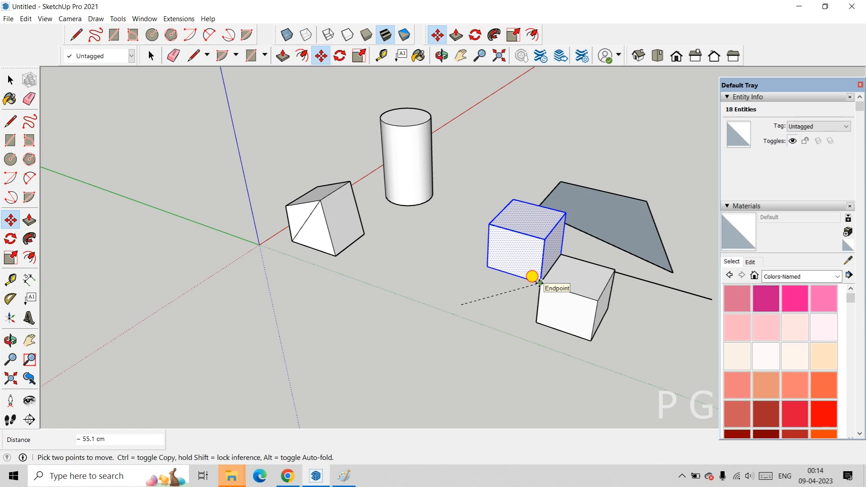
{"action": "left_click", "coordinate": [539, 283]}
Step: Move the stacked cube about 17 cm away by its lower corner, dragging the connected geometry of the cube below
{"action": "middle_click_drag", "start_coordinate": [547, 296], "coordinate": [494, 295]}
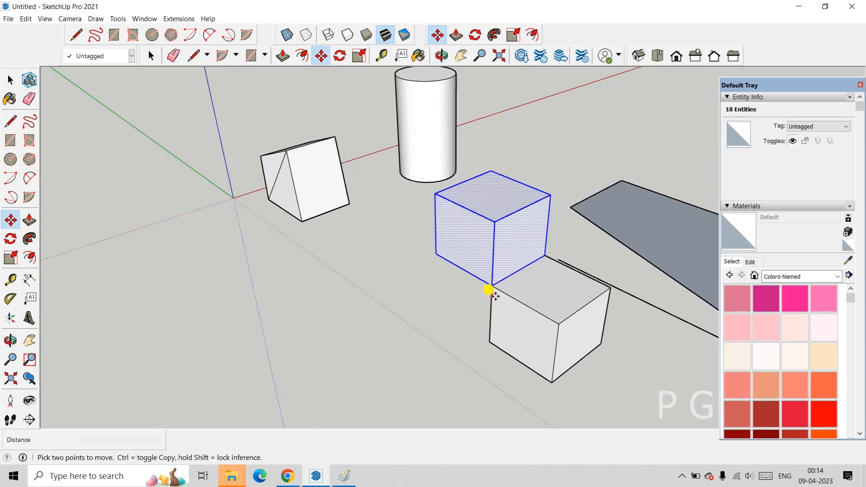
{"action": "scroll", "coordinate": [495, 295], "scroll_direction": "up", "scroll_amount": 2}
{"action": "left_click", "coordinate": [492, 285]}
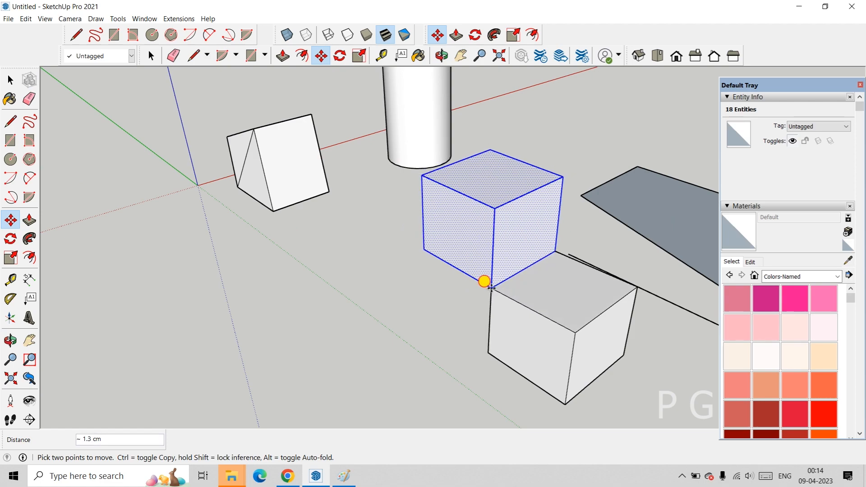
{"action": "left_click", "coordinate": [475, 285]}
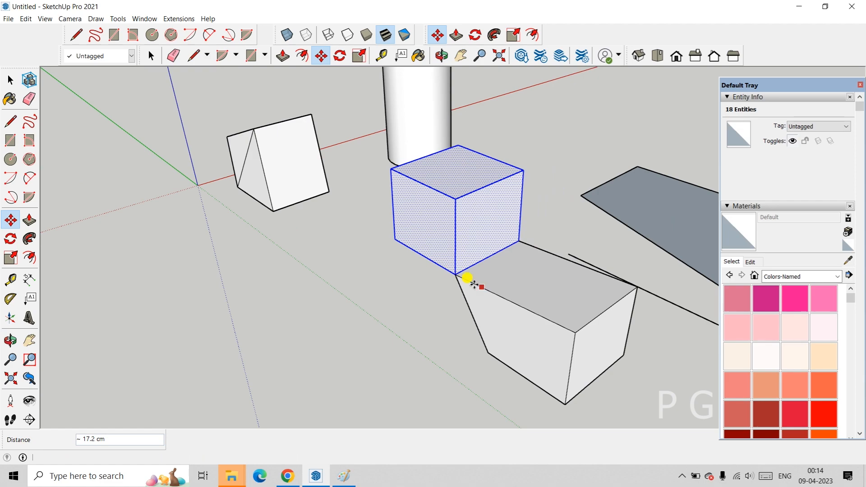
{"action": "scroll", "coordinate": [474, 284], "scroll_direction": "down", "scroll_amount": 3}
{"action": "middle_click_drag", "start_coordinate": [389, 327], "coordinate": [553, 331]}
{"action": "scroll", "coordinate": [563, 311], "scroll_direction": "up", "scroll_amount": 2}
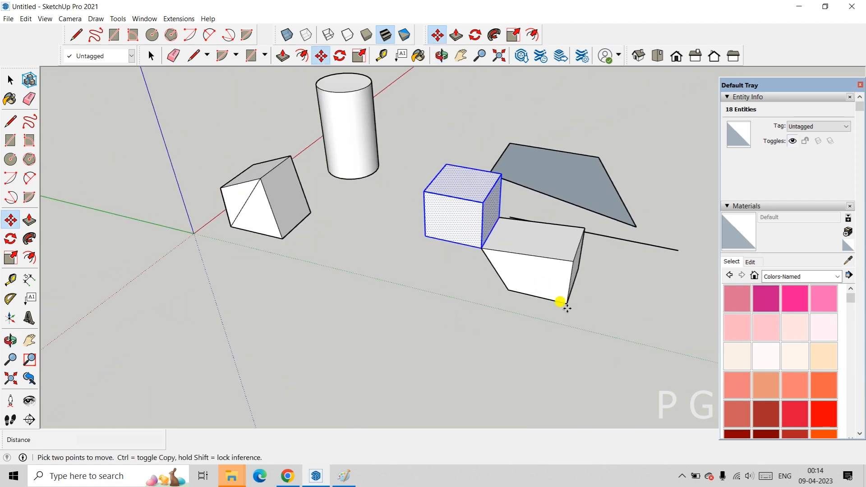
{"action": "scroll", "coordinate": [477, 285], "scroll_direction": "down", "scroll_amount": 2}
{"action": "scroll", "coordinate": [505, 287], "scroll_direction": "up", "scroll_amount": 2}
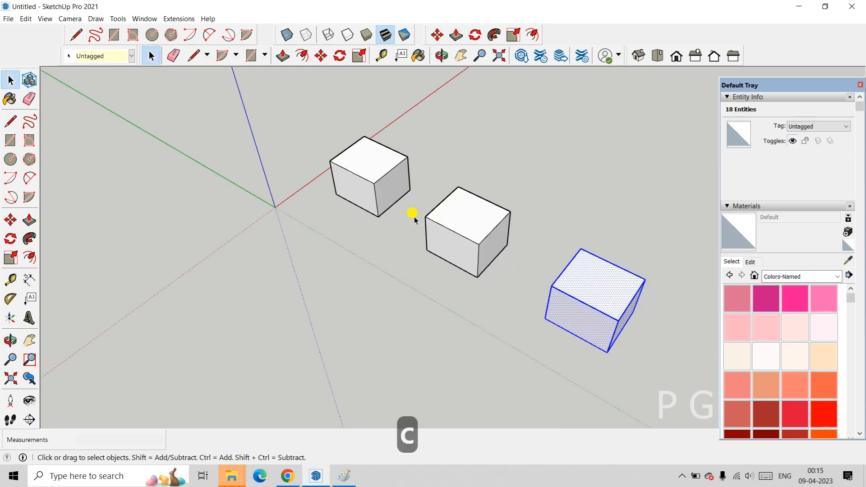
Step: Select the whole cube nearest the origin and move it by its lower corner to the matching corner of the middle cube
{"action": "left_click", "coordinate": [10, 220]}
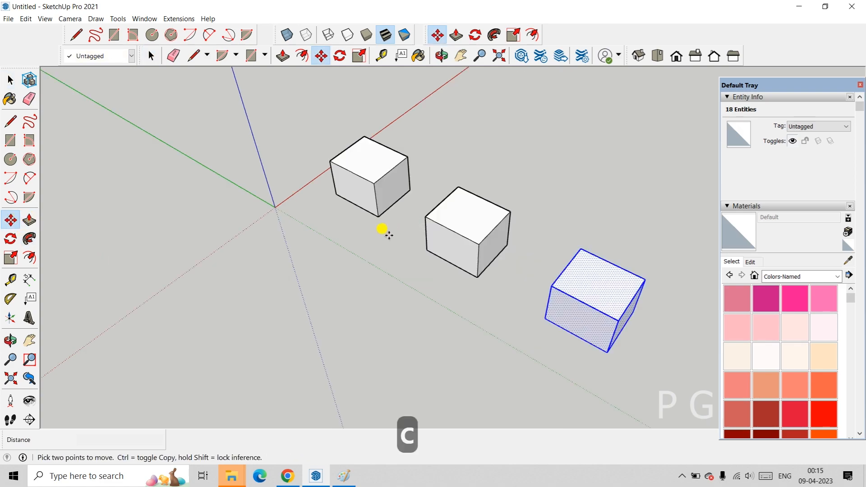
{"action": "middle_click_drag", "start_coordinate": [383, 231], "coordinate": [415, 193]}
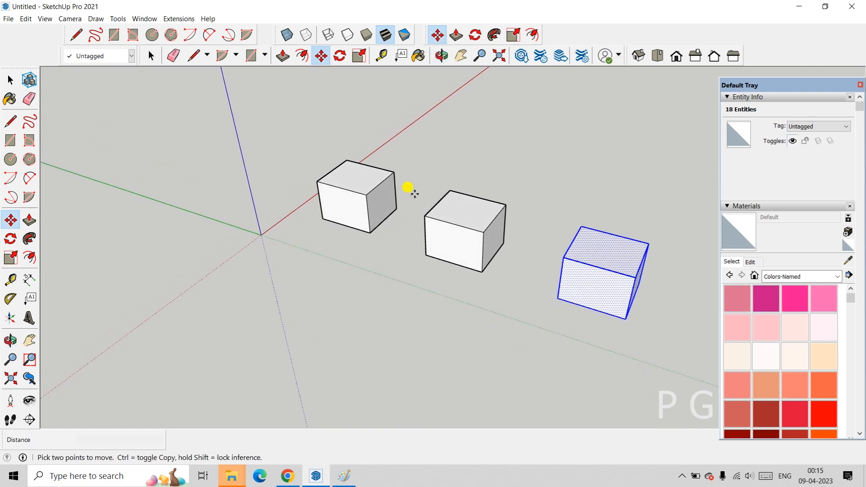
{"action": "key", "text": "space"}
{"action": "left_click_drag", "start_coordinate": [297, 161], "coordinate": [402, 253]}
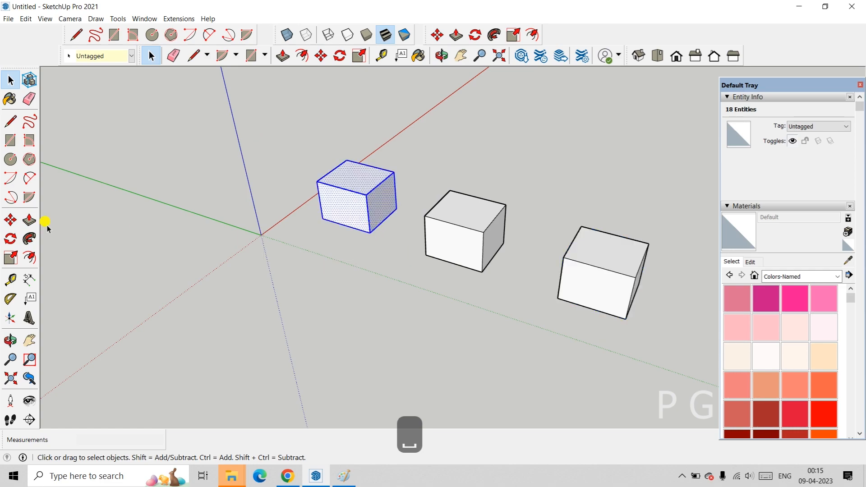
{"action": "left_click", "coordinate": [10, 220]}
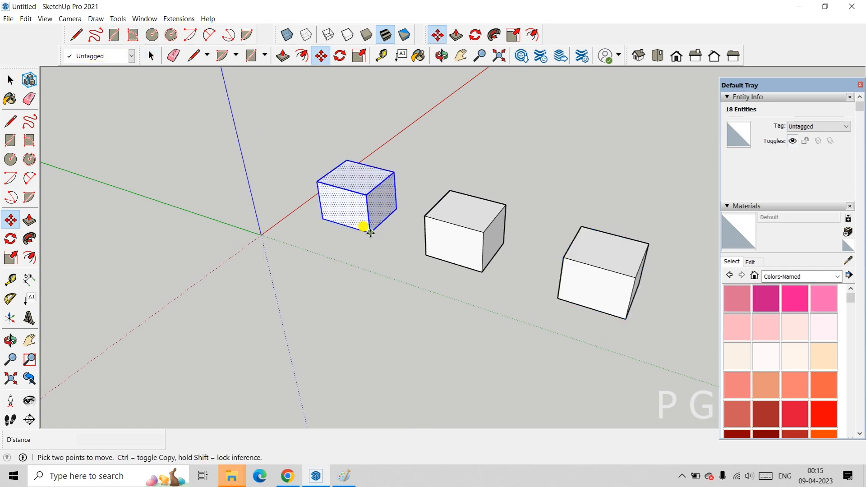
{"action": "left_click_drag", "start_coordinate": [370, 232], "coordinate": [426, 252]}
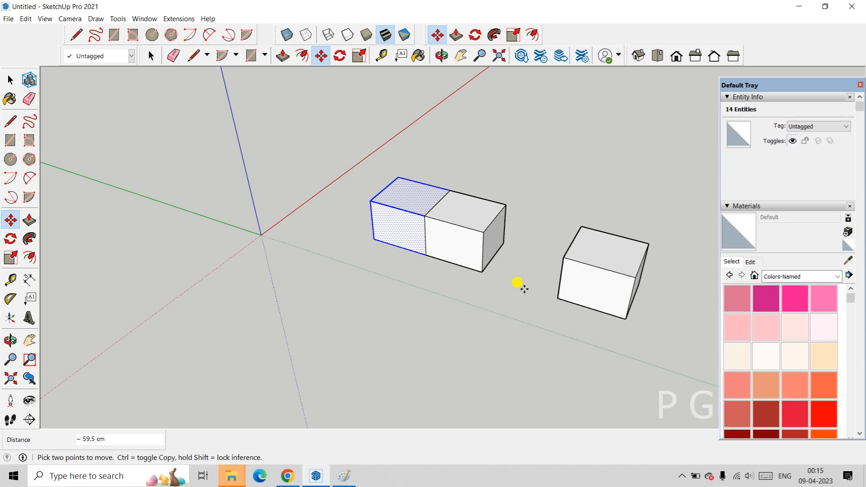
{"action": "key", "text": "space"}
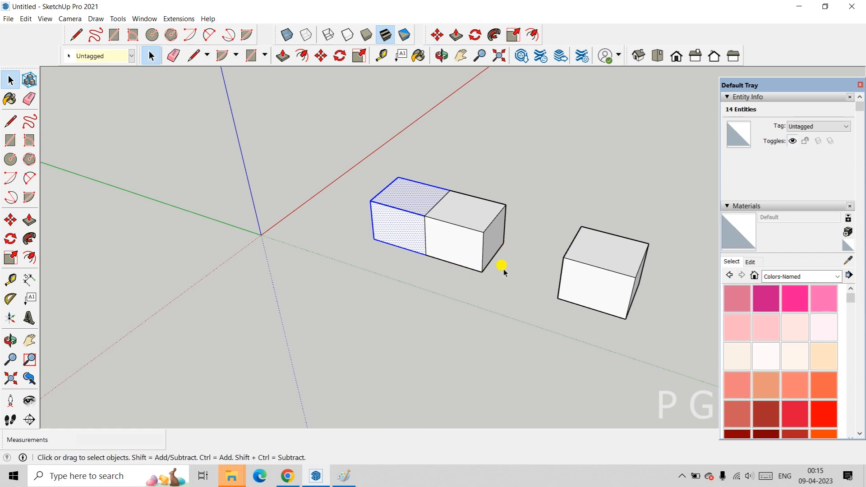
{"action": "middle_click_drag", "start_coordinate": [584, 228], "coordinate": [632, 261]}
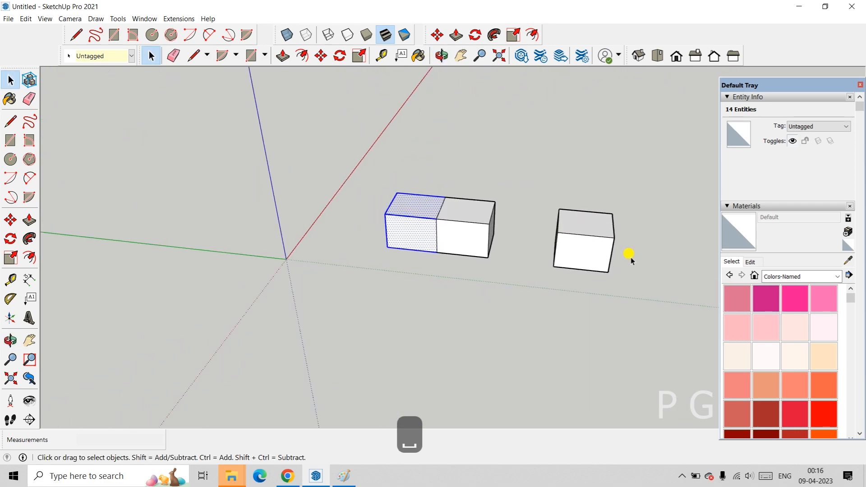
Step: Select the whole separate cube and copy it about 76 cm along the green axis with the Move tool
{"action": "scroll", "coordinate": [553, 213], "scroll_direction": "up", "scroll_amount": 4}
{"action": "left_click_drag", "start_coordinate": [532, 184], "coordinate": [675, 329]}
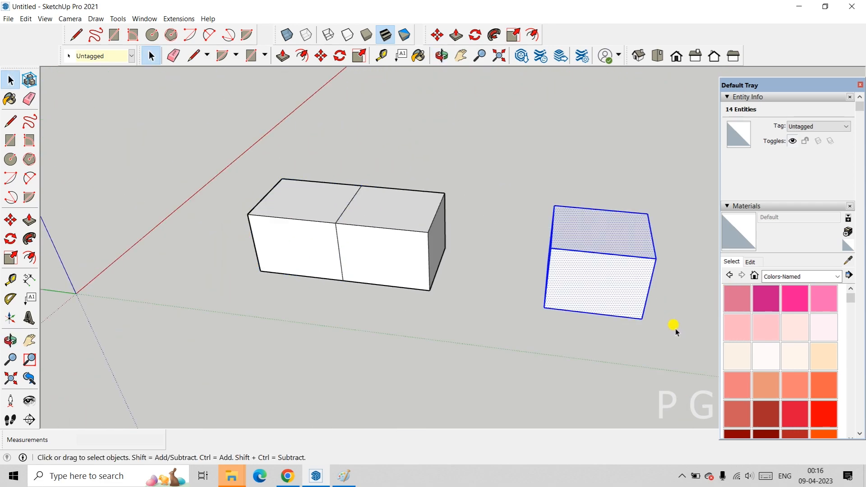
{"action": "left_click", "coordinate": [10, 220]}
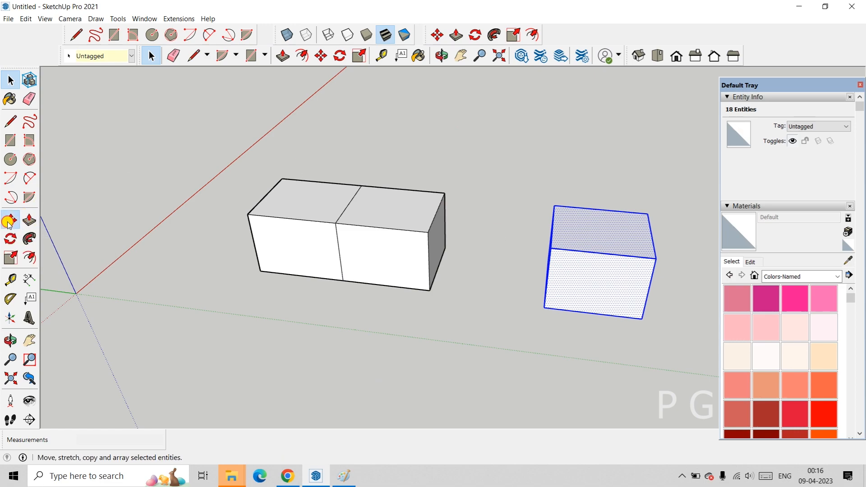
{"action": "left_click", "coordinate": [544, 308]}
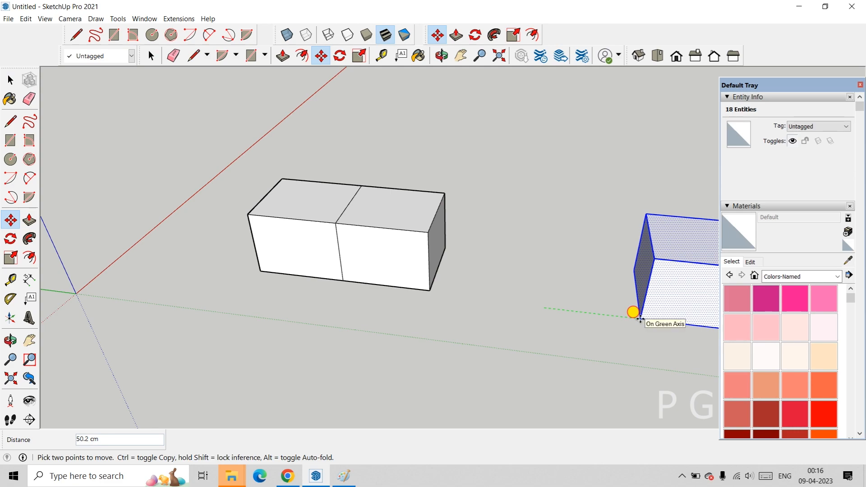
{"action": "key", "text": "ctrl"}
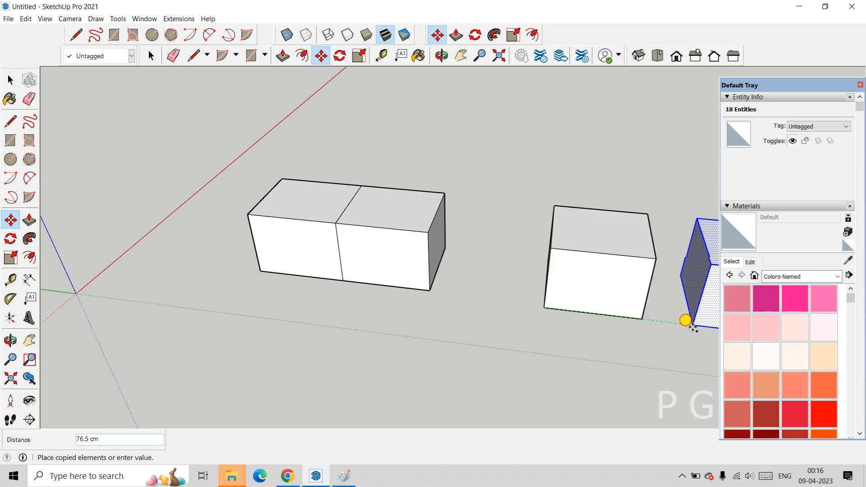
{"action": "left_click", "coordinate": [686, 322]}
Step: Copy the selected cube by its lower front corner along the green axis at a distance of 100 cm
{"action": "scroll", "coordinate": [626, 288], "scroll_direction": "down", "scroll_amount": 2}
{"action": "middle_click_drag", "start_coordinate": [627, 289], "coordinate": [368, 238], "text": "shift"}
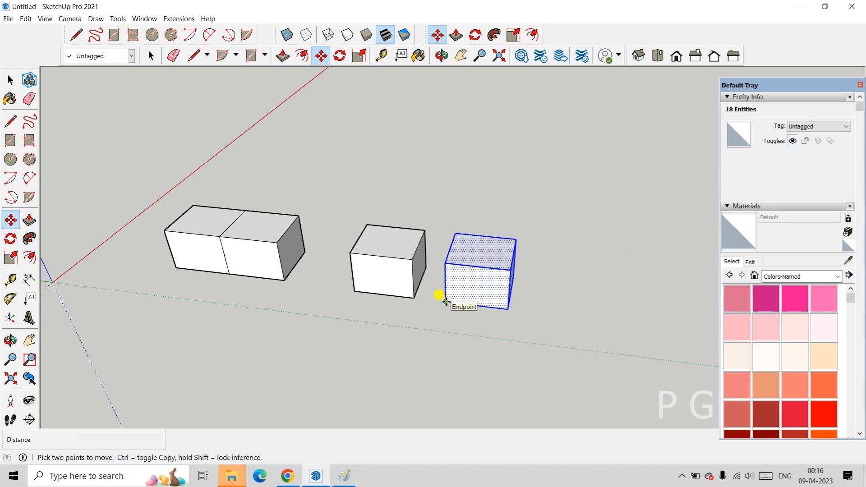
{"action": "left_click", "coordinate": [446, 301]}
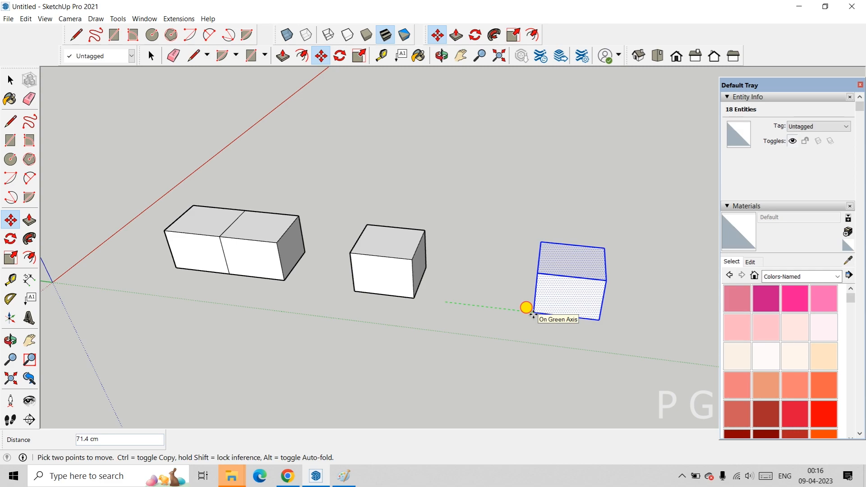
{"action": "key", "text": "ctrl"}
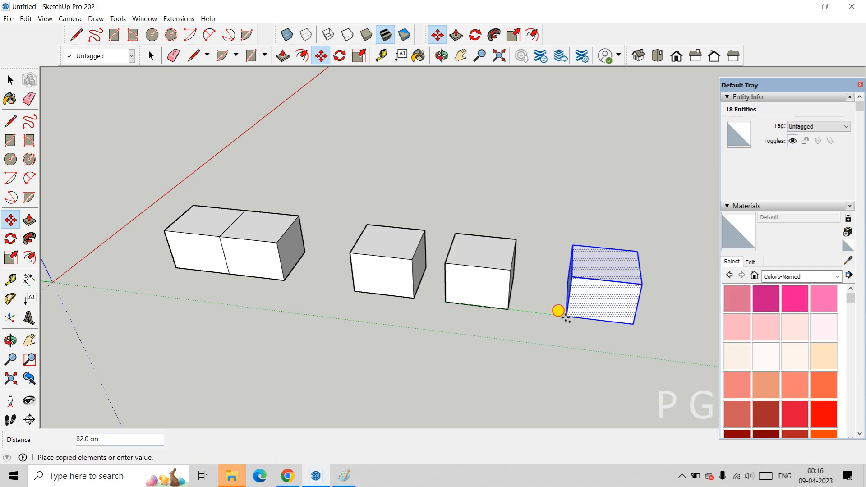
{"action": "left_click", "coordinate": [577, 315]}
{"action": "type", "text": "100"}
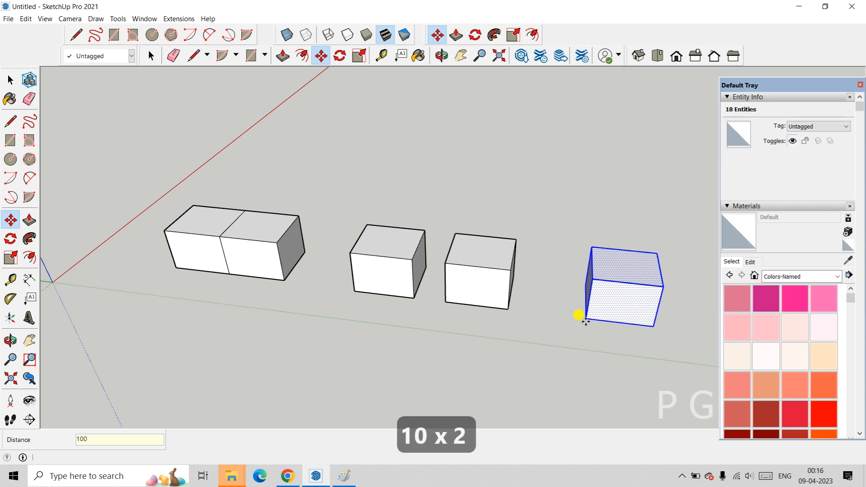
{"action": "key", "text": "Return"}
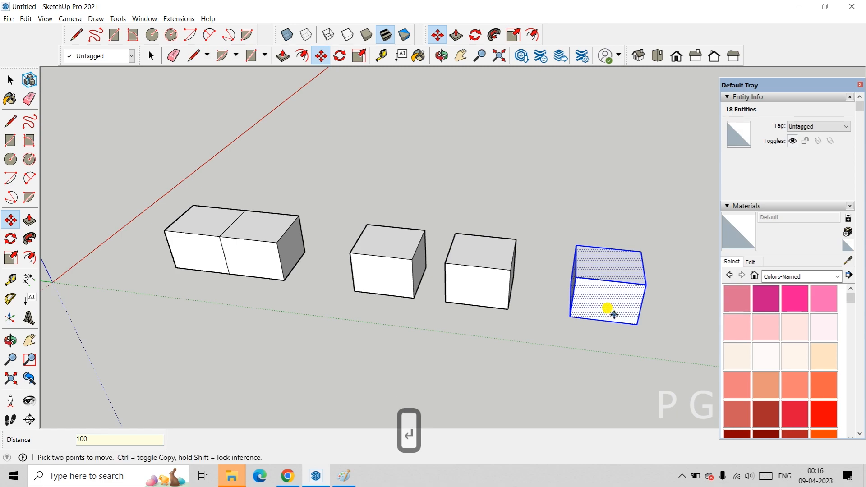
Step: Move the newest cube about 126 cm away from the row by its lower front corner
{"action": "scroll", "coordinate": [588, 273], "scroll_direction": "down", "scroll_amount": 3}
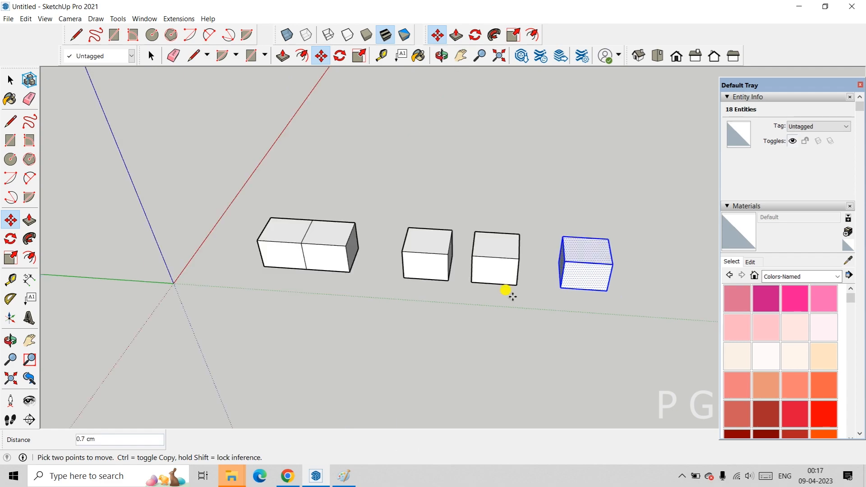
{"action": "key", "text": "c"}
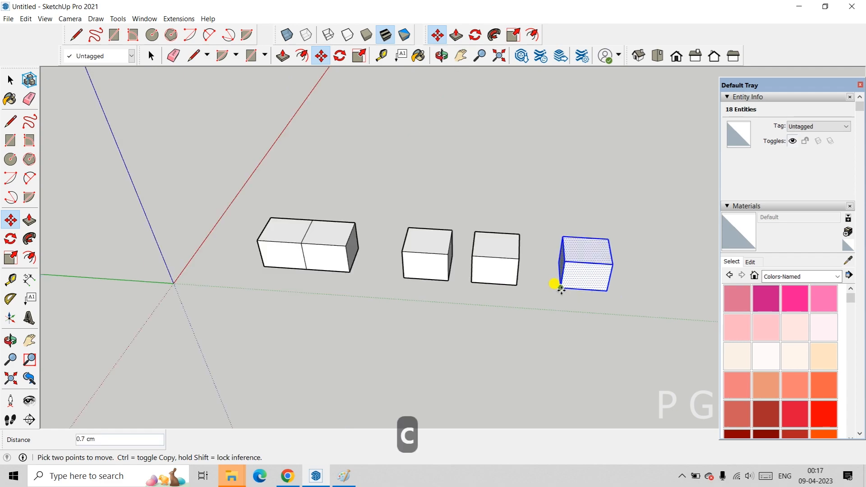
{"action": "left_click", "coordinate": [561, 289]}
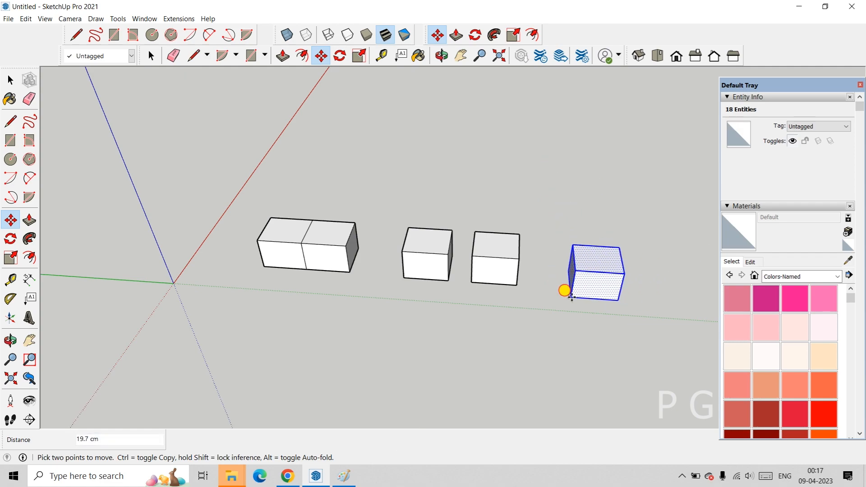
{"action": "middle_click_drag", "start_coordinate": [543, 292], "coordinate": [505, 236]}
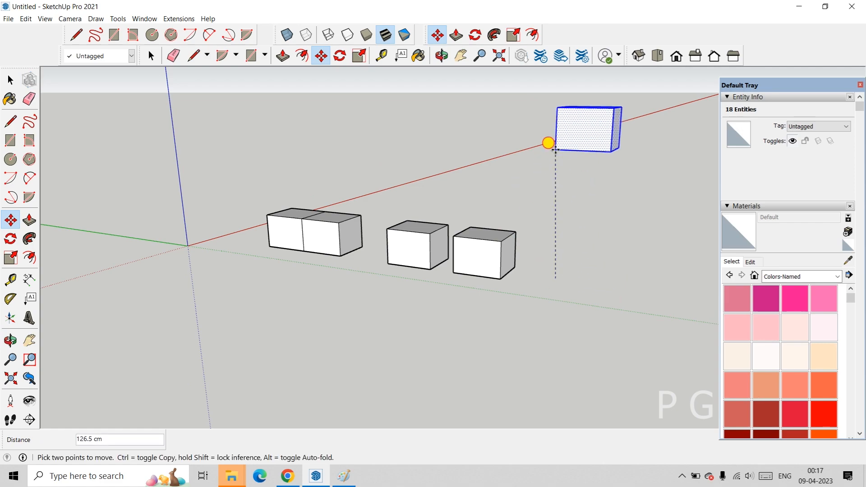
{"action": "left_click", "coordinate": [555, 149]}
Step: Move the same cube again by its lower front corner, about 173 cm back toward the green axis
{"action": "middle_click_drag", "start_coordinate": [567, 205], "coordinate": [586, 237]}
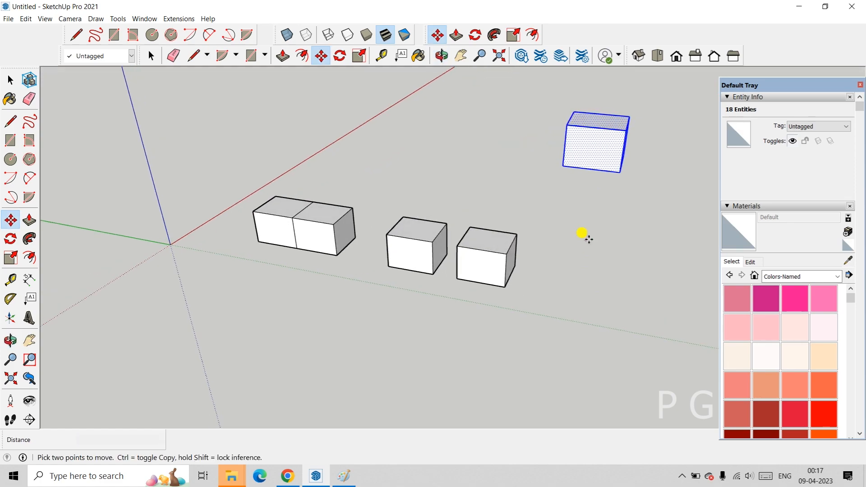
{"action": "left_click", "coordinate": [562, 164]}
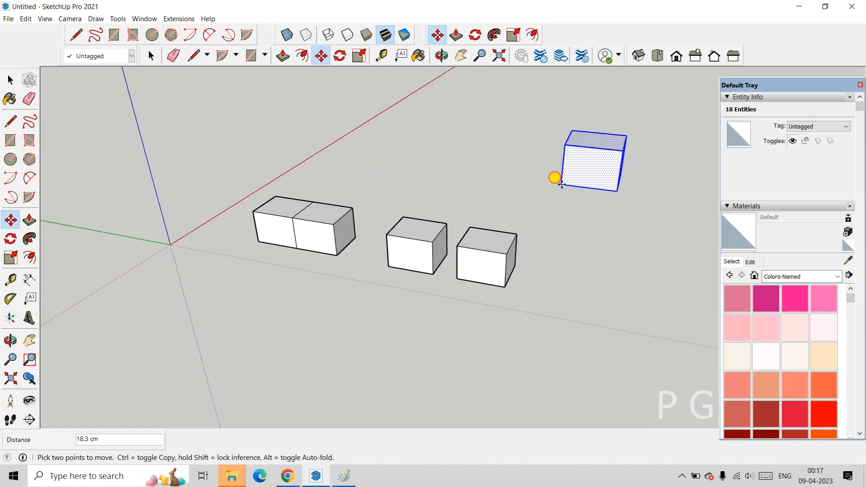
{"action": "left_click", "coordinate": [569, 261]}
{"action": "key", "text": "Up"}
{"action": "key", "text": "Right"}
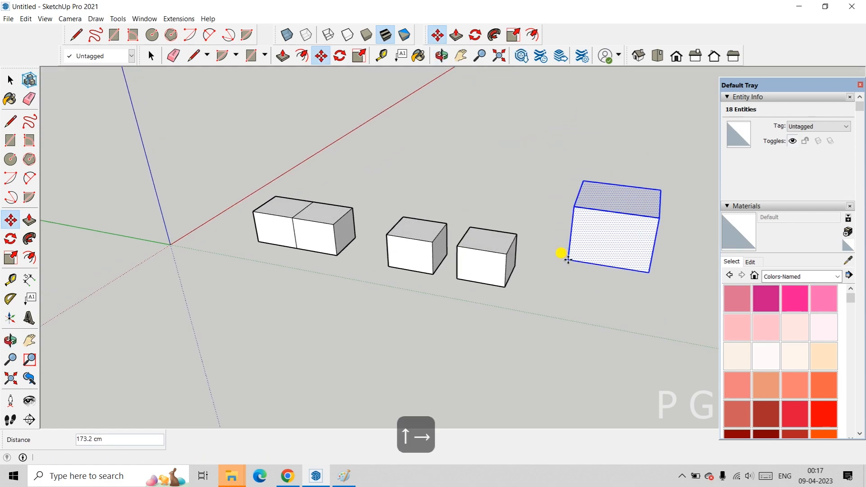
Step: Start another move from the cube's lower front corner and toggle the lock to the red axis
{"action": "left_click", "coordinate": [568, 261]}
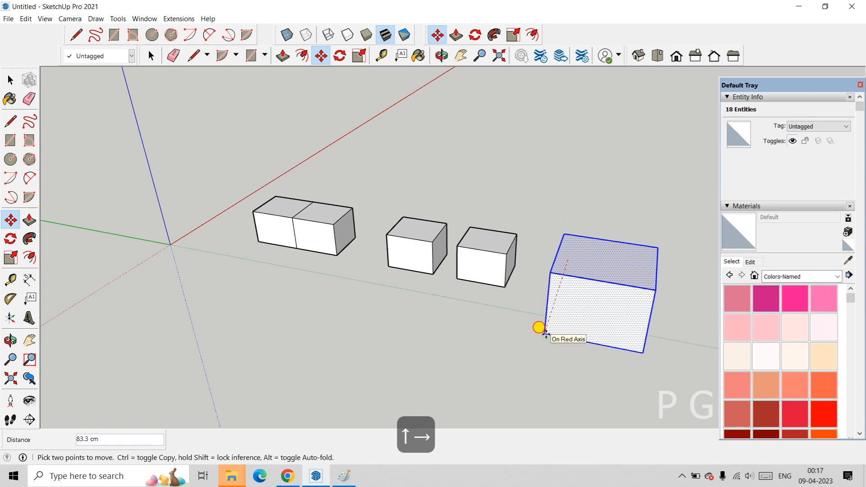
{"action": "key", "text": "Right"}
{"action": "key", "text": "Right"}
{"action": "key", "text": "Right"}
{"action": "key", "text": "Right"}
{"action": "key", "text": "Right"}
{"action": "key", "text": "Right"}
{"action": "key", "text": "Right"}
{"action": "key", "text": "Right"}
{"action": "key", "text": "Right"}
{"action": "key", "text": "Right"}
{"action": "key", "text": "Right"}
{"action": "key", "text": "Right"}
{"action": "key", "text": "Right"}
{"action": "key", "text": "Right"}
{"action": "key", "text": "Right"}
{"action": "key", "text": "Right"}
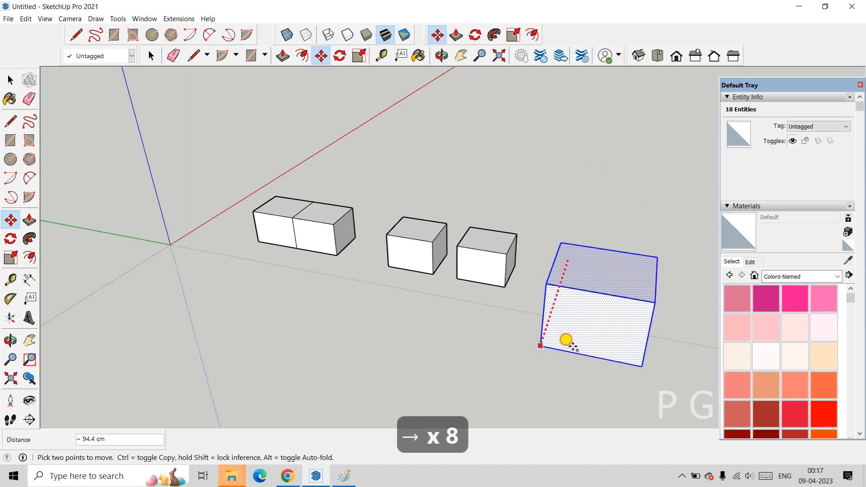
Step: Switch the axis lock to the blue axis, place the cube higher along it, and clear the selection
{"action": "key", "text": "Down"}
{"action": "key", "text": "Left"}
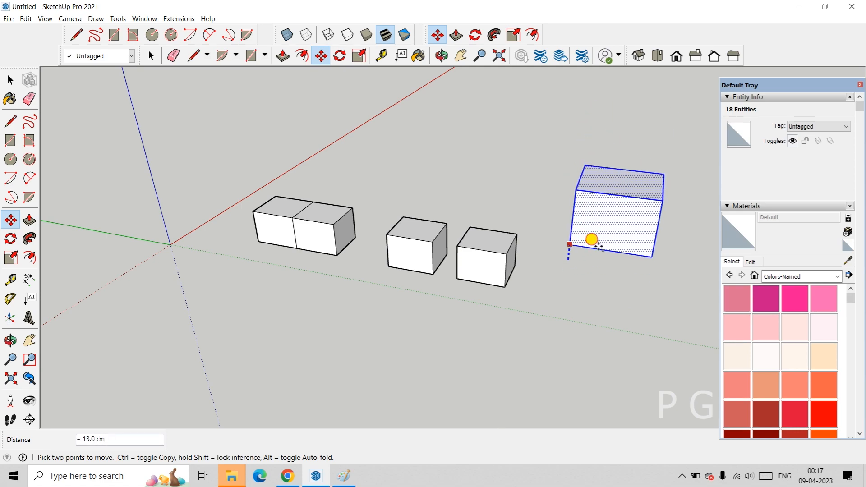
{"action": "left_click", "coordinate": [620, 208]}
{"action": "key", "text": "space"}
{"action": "left_click", "coordinate": [585, 244]}
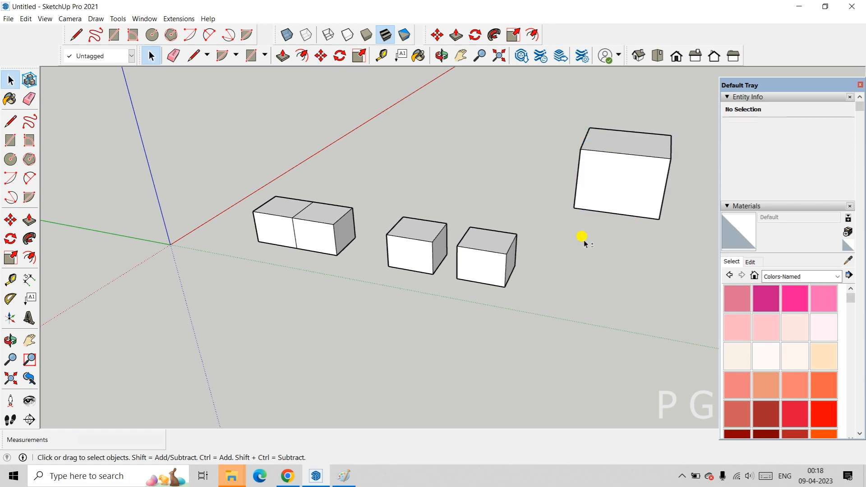
Step: Select the whole raised cube, copy it to the clipboard, and paste a duplicate beside it at the far end of the row
{"action": "mouse_move", "coordinate": [668, 222]}
{"action": "middle_mouse_down"}
{"action": "mouse_move", "coordinate": [654, 213]}
{"action": "mouse_move", "coordinate": [582, 224]}
{"action": "mouse_move", "coordinate": [710, 236]}
{"action": "mouse_move", "coordinate": [641, 236]}
{"action": "mouse_move", "coordinate": [695, 289]}
{"action": "mouse_move", "coordinate": [594, 274]}
{"action": "mouse_move", "coordinate": [511, 140]}
{"action": "middle_mouse_up"}
{"action": "left_click_drag", "start_coordinate": [489, 125], "coordinate": [632, 244]}
{"action": "key", "text": "ctrl+c"}
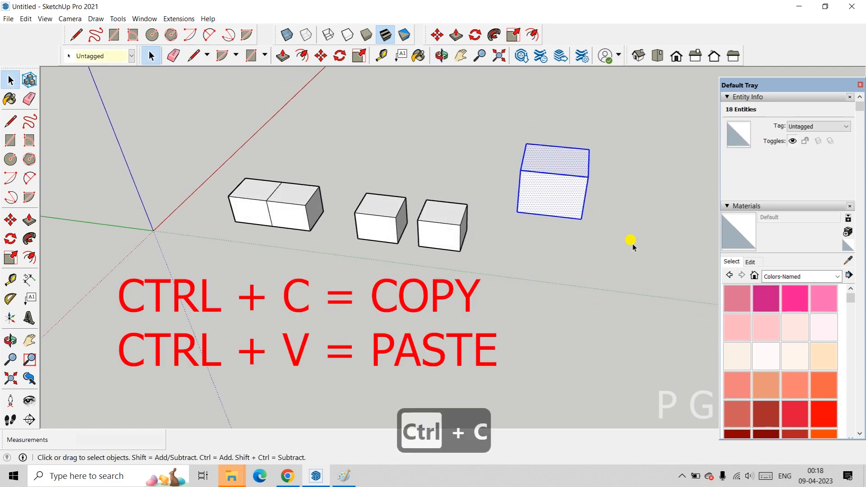
{"action": "key", "text": "ctrl+v"}
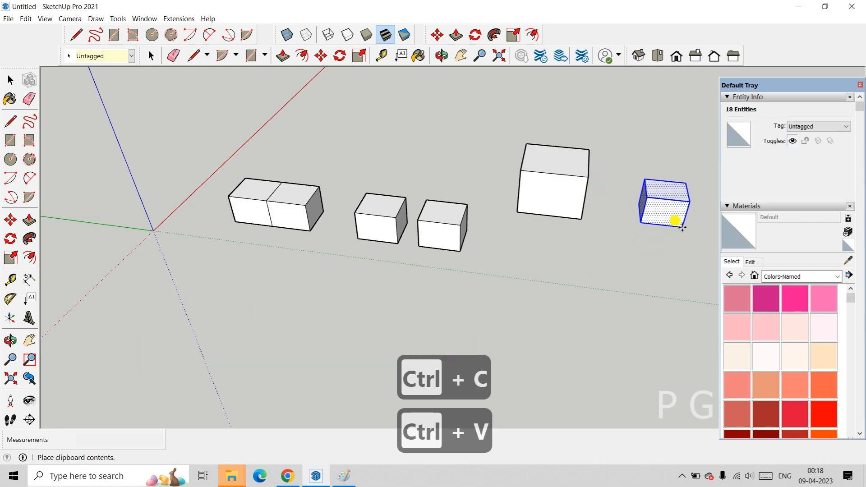
{"action": "left_click", "coordinate": [663, 247]}
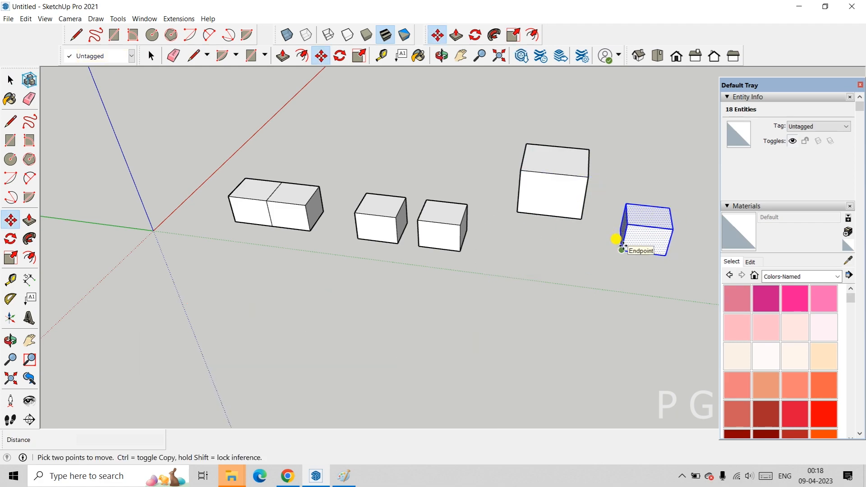
{"action": "key", "text": "space"}
{"action": "scroll", "coordinate": [648, 261], "scroll_direction": "up", "scroll_amount": 3}
{"action": "middle_click_drag", "start_coordinate": [695, 235], "coordinate": [681, 221]}
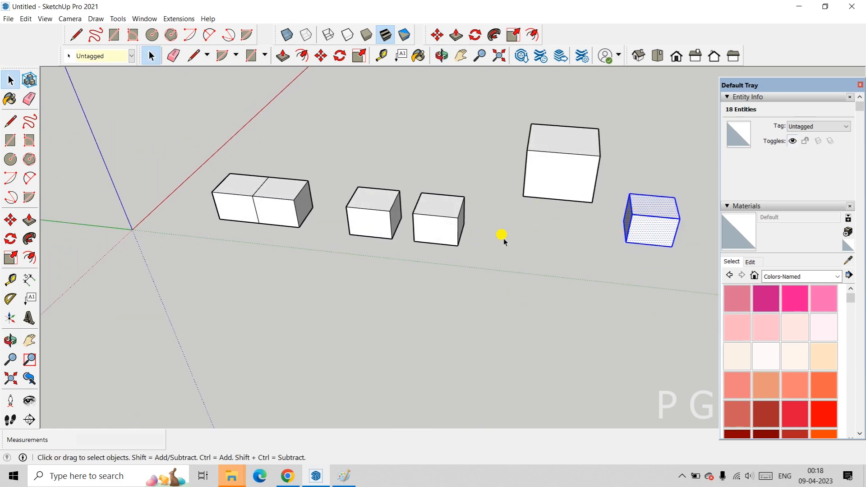
{"action": "scroll", "coordinate": [605, 189], "scroll_direction": "up", "scroll_amount": 1}
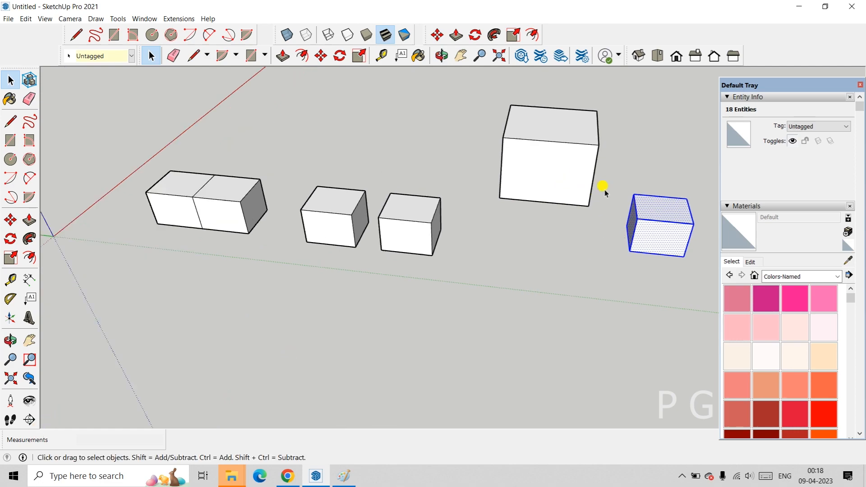
{"action": "scroll", "coordinate": [662, 176], "scroll_direction": "down", "scroll_amount": 2}
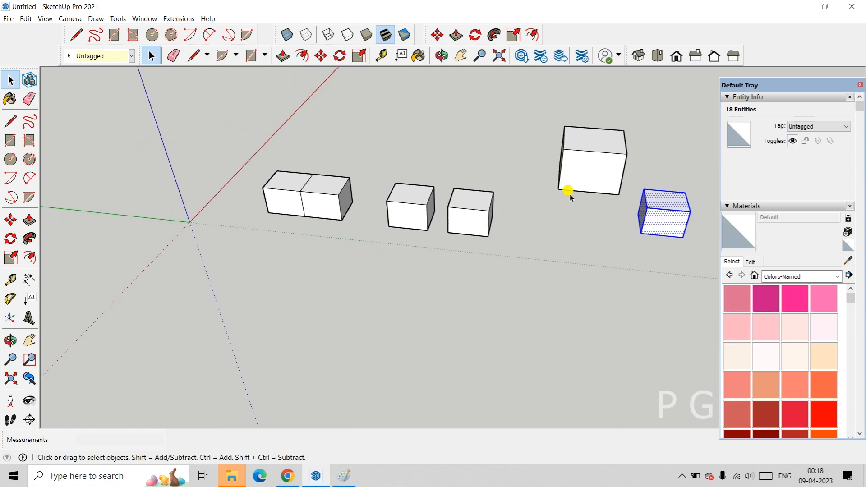